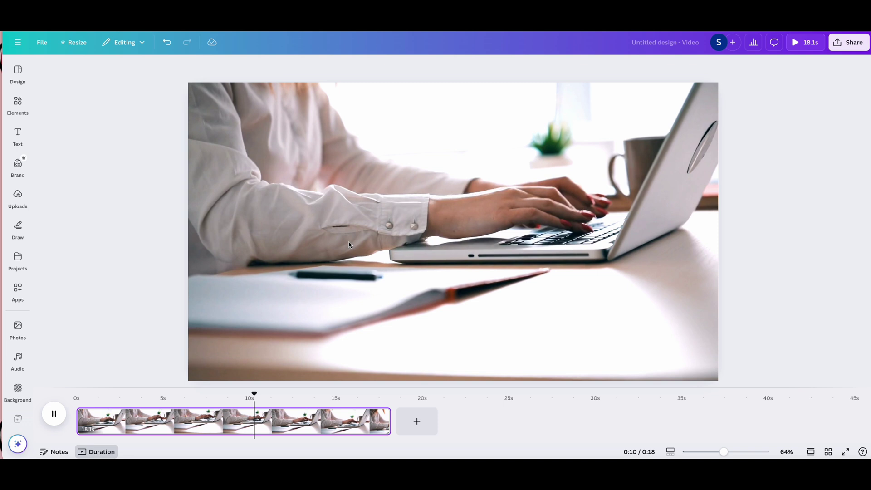
# Step: Pause the laptop-typing clip at 12 seconds and show the brand kit colour palette
pyautogui.click(56, 415)
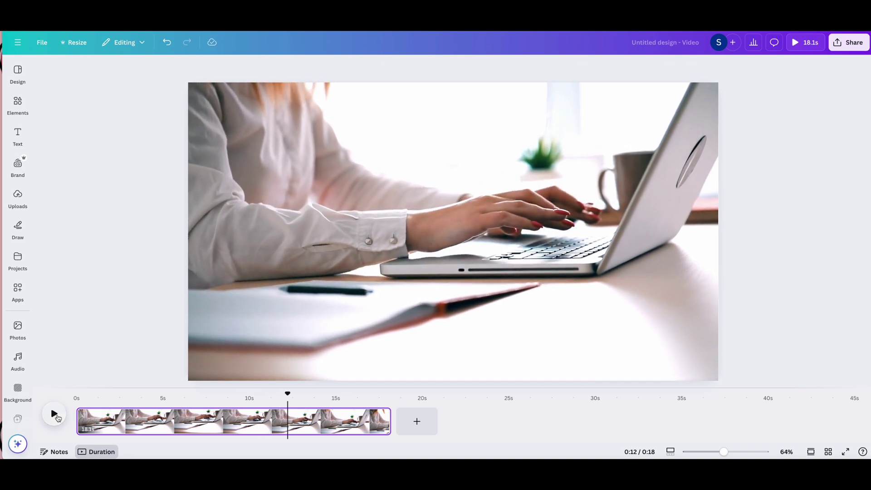
pyautogui.click(18, 137)
# Step: Search the apps library for 'text to speech' and launch the Text to Audio app
pyautogui.click(18, 166)
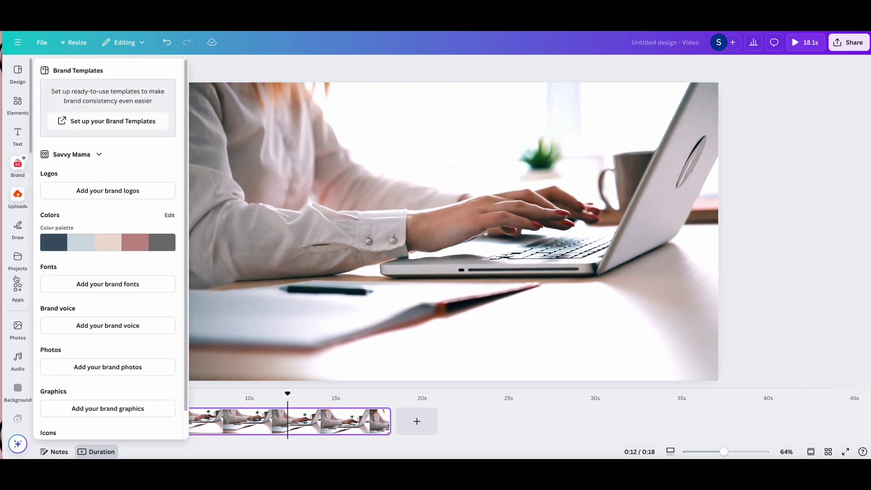
pyautogui.click(18, 291)
pyautogui.click(85, 68)
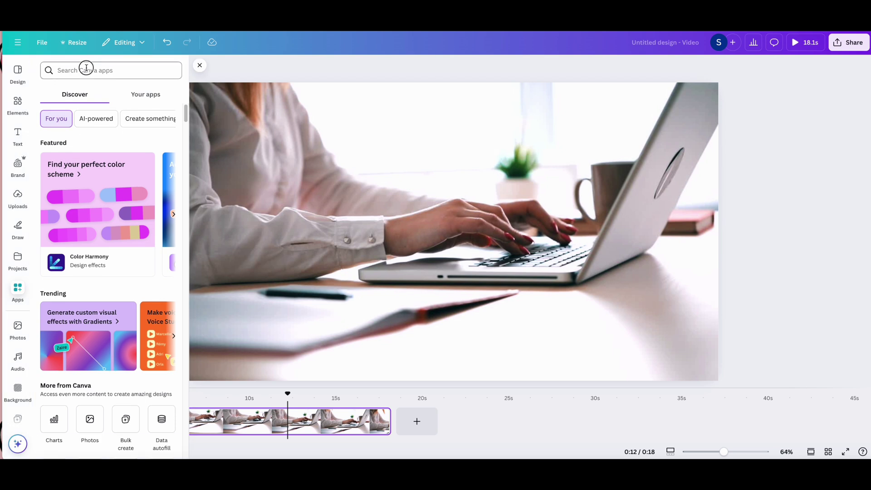
pyautogui.write('text to ')
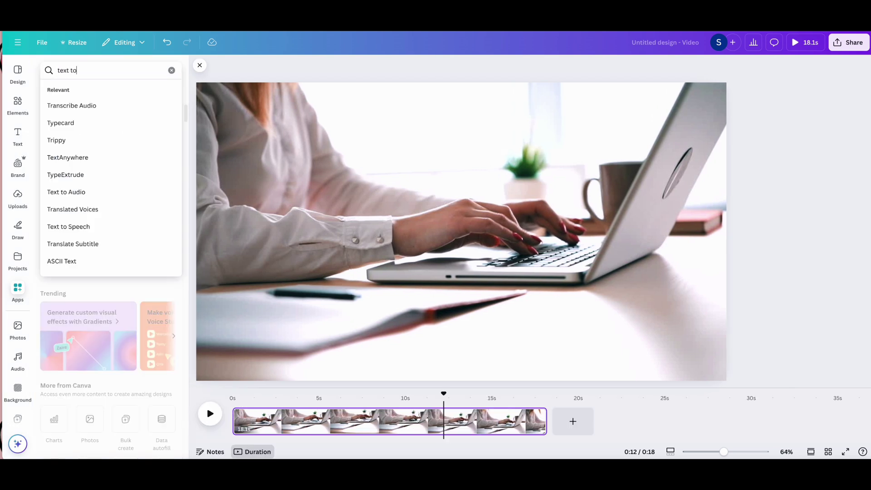
pyautogui.write('speech')
pyautogui.press('Return')
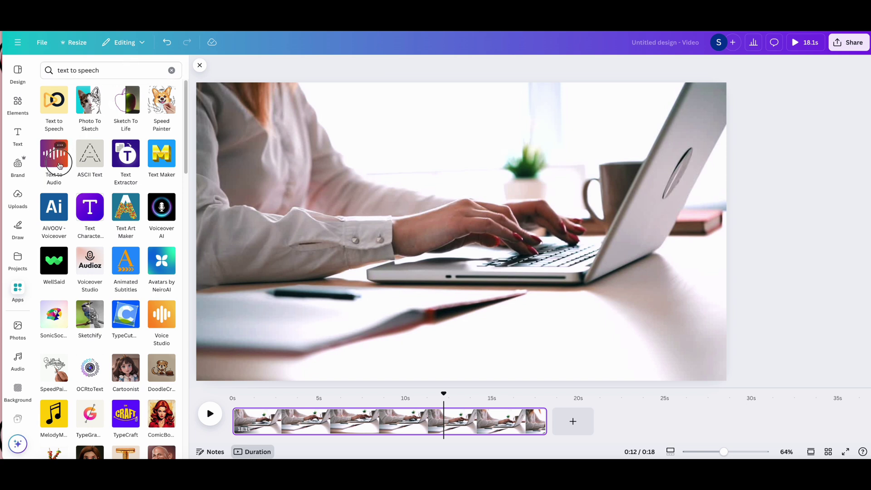
pyautogui.click(59, 165)
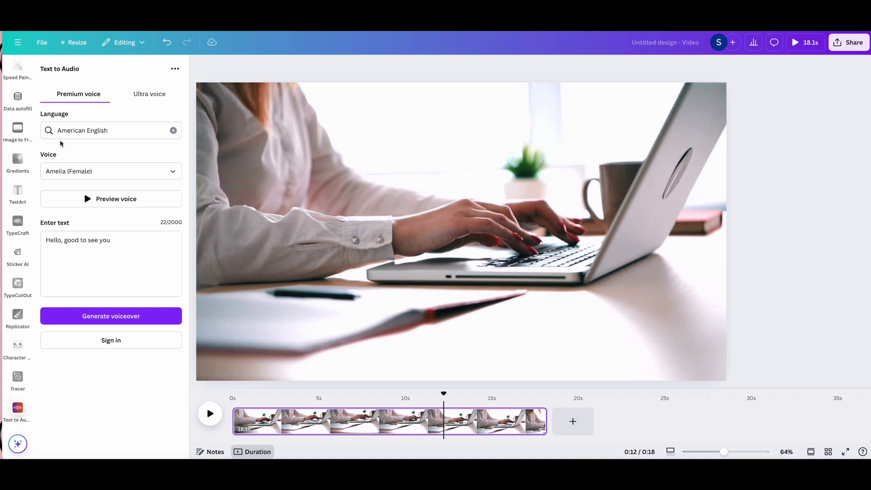
# Step: Keep American English as the language and preview the Bella (Female, Emotion) voice
pyautogui.click(99, 130)
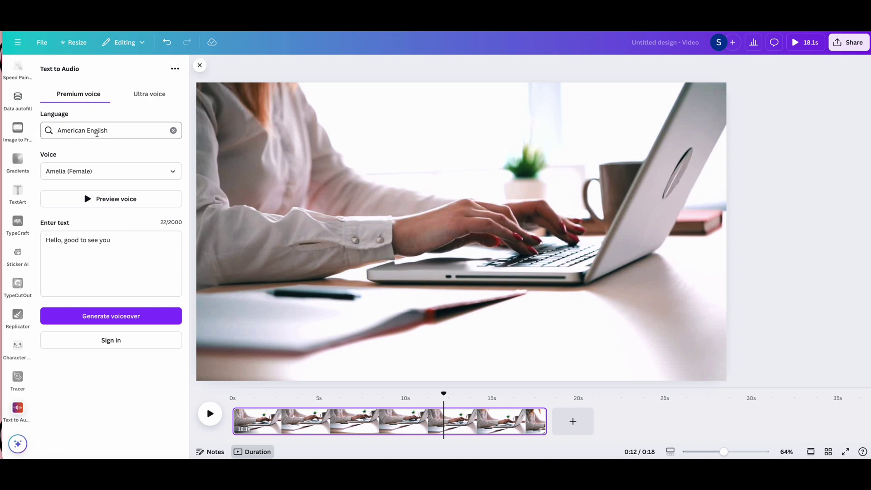
pyautogui.scroll(-1, 101, 191)
pyautogui.scroll(-5, 102, 191)
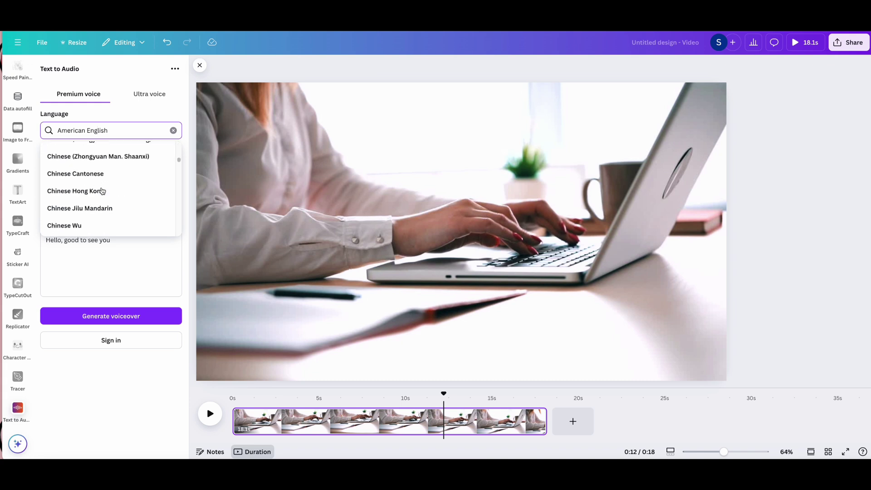
pyautogui.scroll(-3, 99, 195)
pyautogui.scroll(5, 99, 196)
pyautogui.scroll(2, 99, 196)
pyautogui.scroll(2, 99, 196)
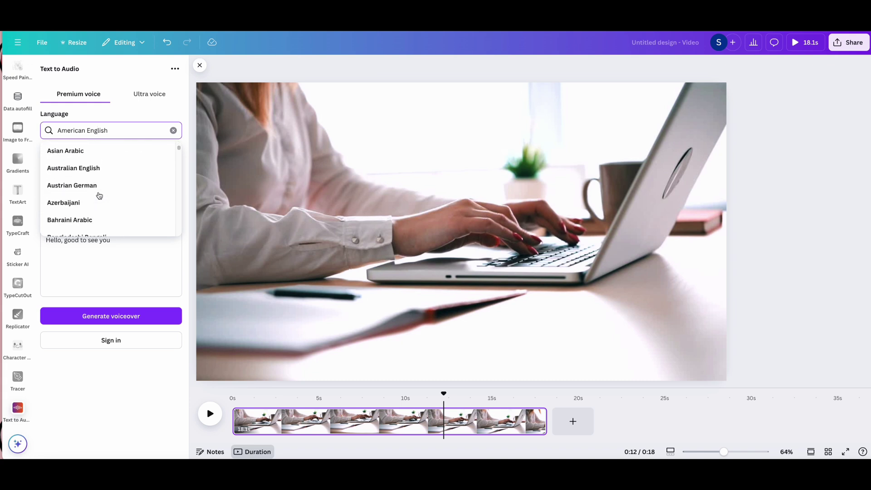
pyautogui.scroll(2, 99, 196)
pyautogui.click(102, 150)
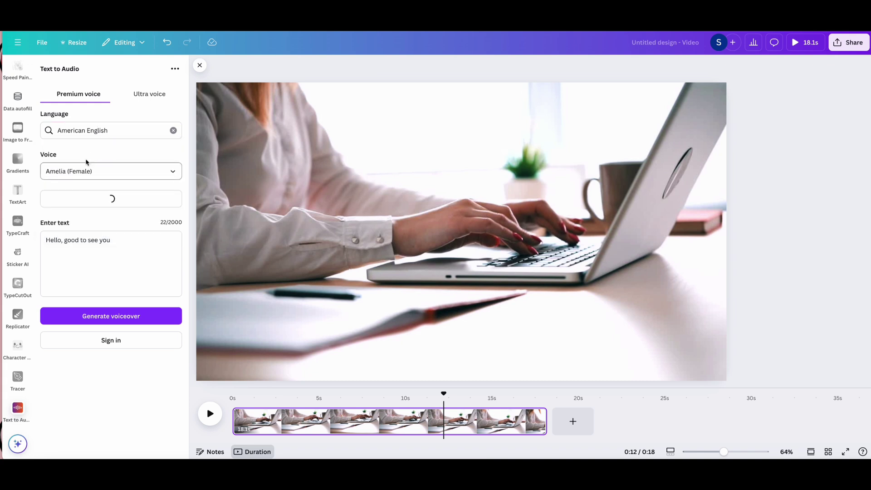
pyautogui.click(102, 173)
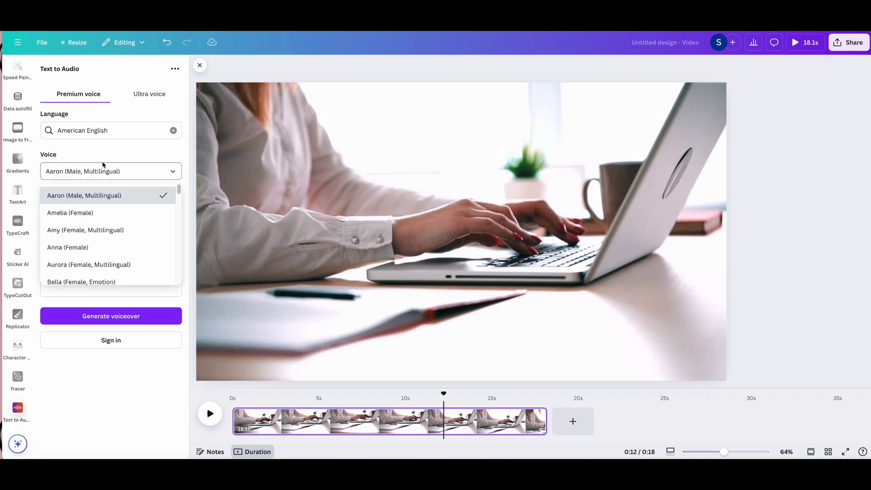
pyautogui.scroll(-1, 99, 238)
pyautogui.scroll(-2, 101, 239)
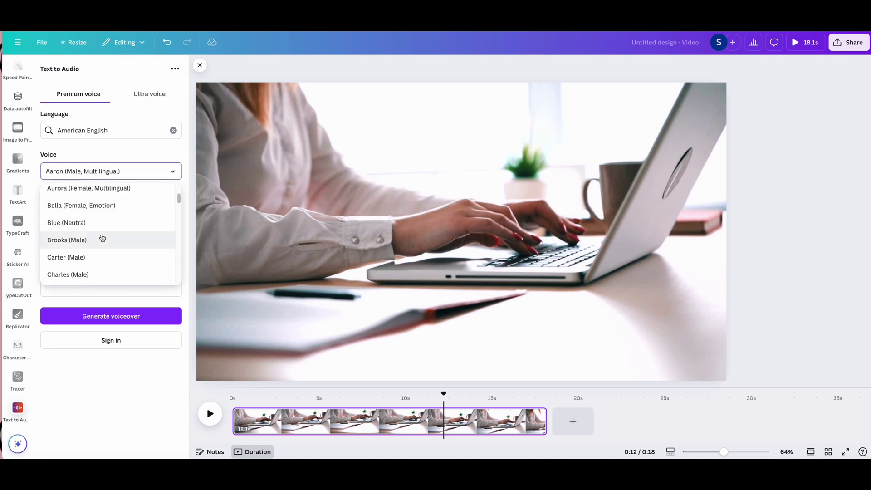
pyautogui.click(79, 205)
pyautogui.click(96, 201)
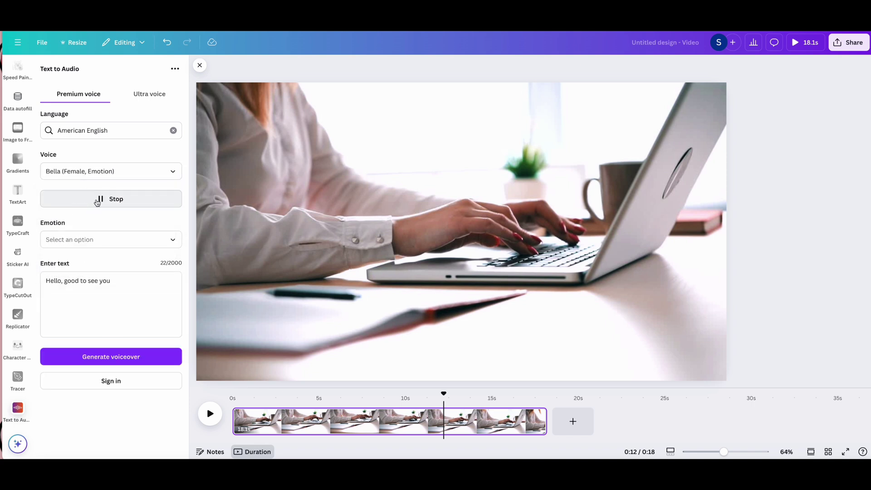
pyautogui.click(172, 172)
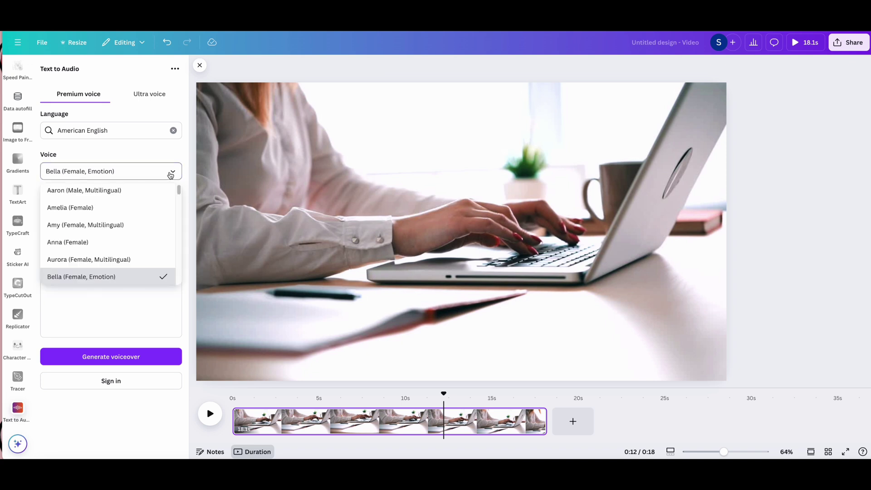
# Step: Preview the Anna and David voices, then switch back to Bella (Female, Emotion)
pyautogui.click(132, 246)
pyautogui.click(133, 206)
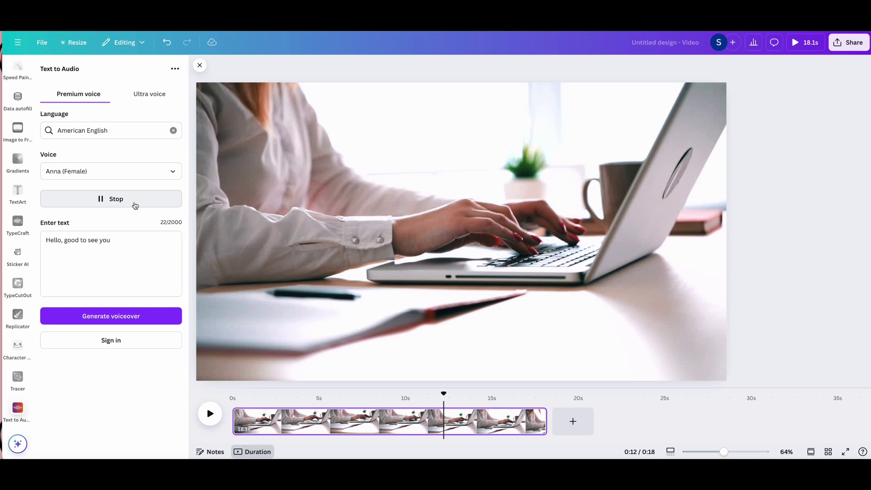
pyautogui.click(156, 173)
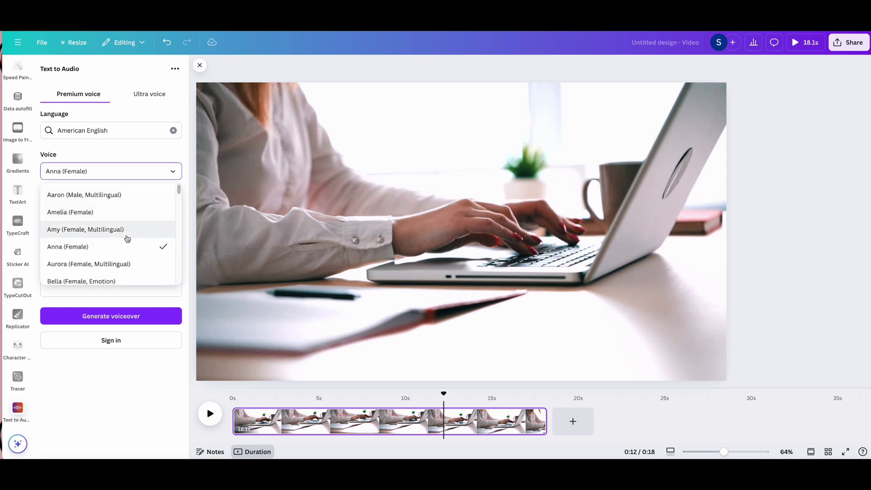
pyautogui.scroll(-2, 127, 238)
pyautogui.scroll(-2, 126, 249)
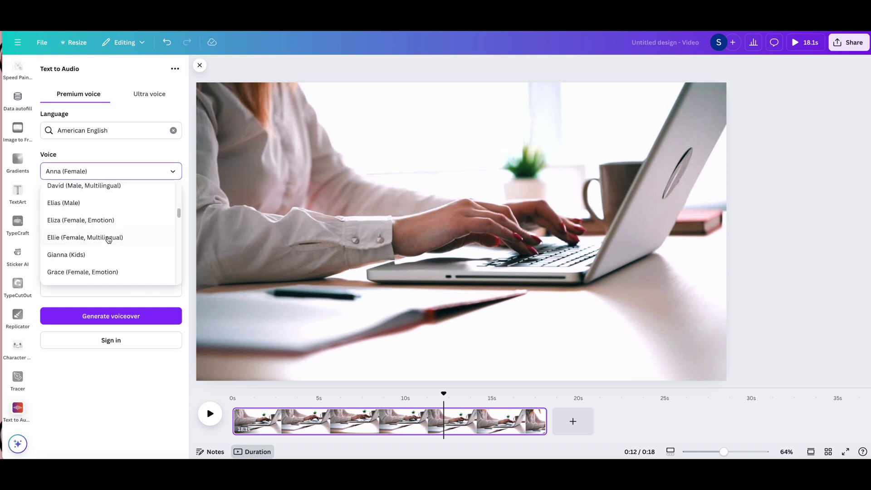
pyautogui.scroll(1, 94, 203)
pyautogui.click(101, 200)
pyautogui.click(156, 199)
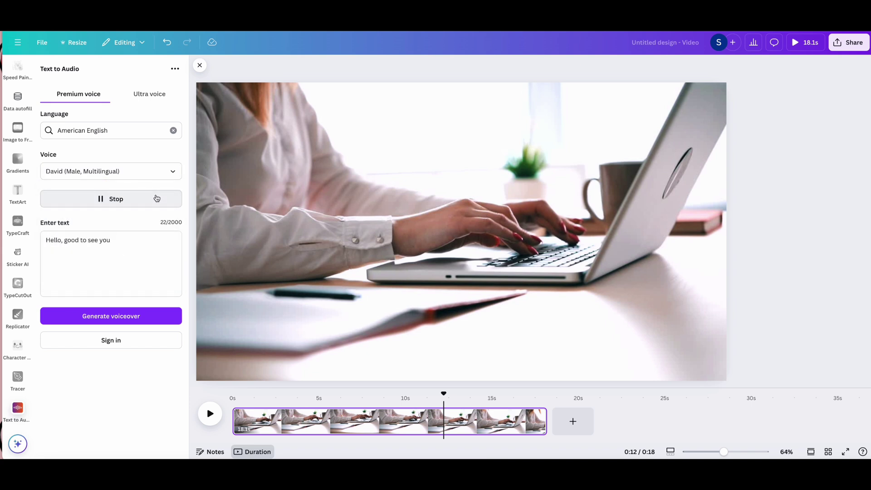
pyautogui.click(164, 171)
pyautogui.scroll(-3, 129, 222)
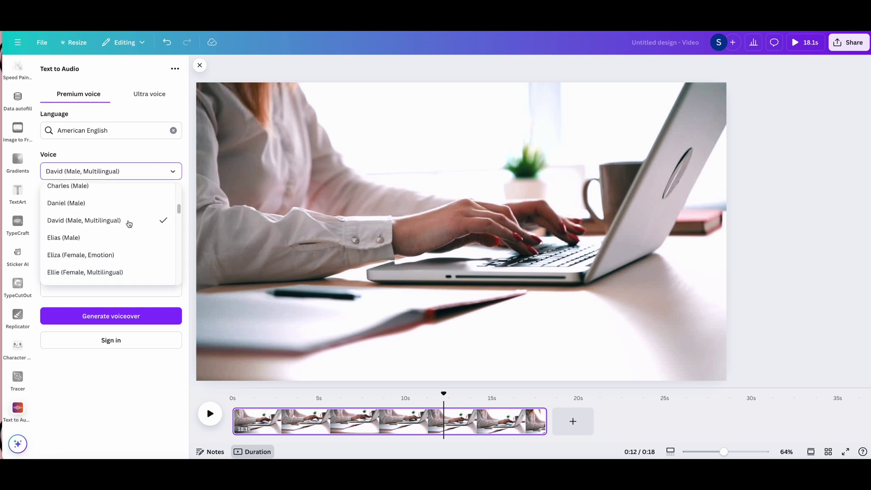
pyautogui.click(89, 255)
# Step: Keep Bella as the voice, stop its sample and bring up the emotion choices
pyautogui.click(641, 416)
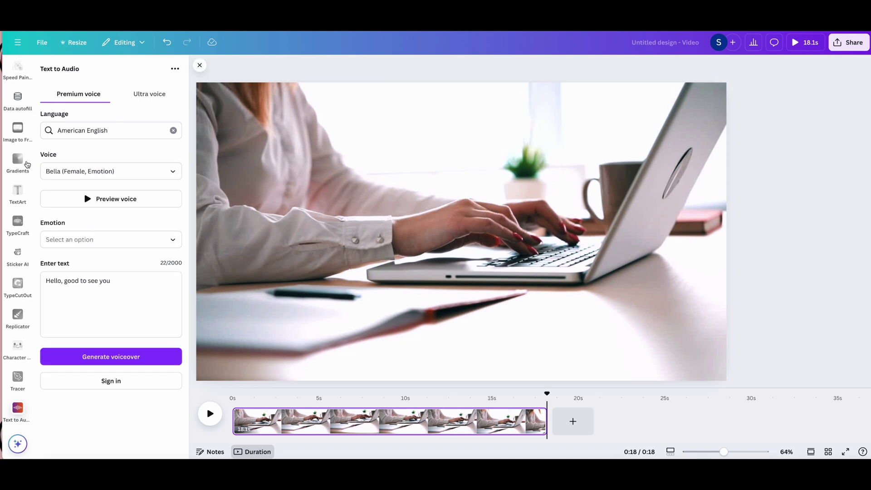
pyautogui.click(59, 171)
pyautogui.click(64, 276)
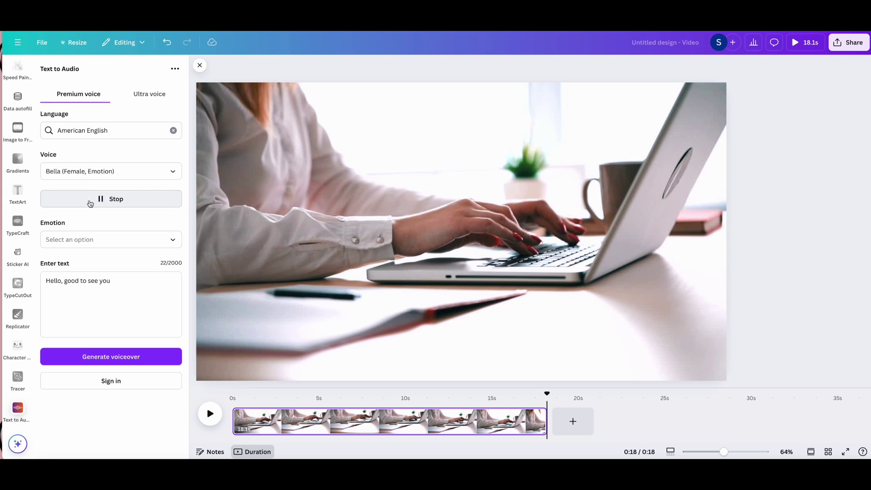
pyautogui.click(90, 203)
pyautogui.click(70, 243)
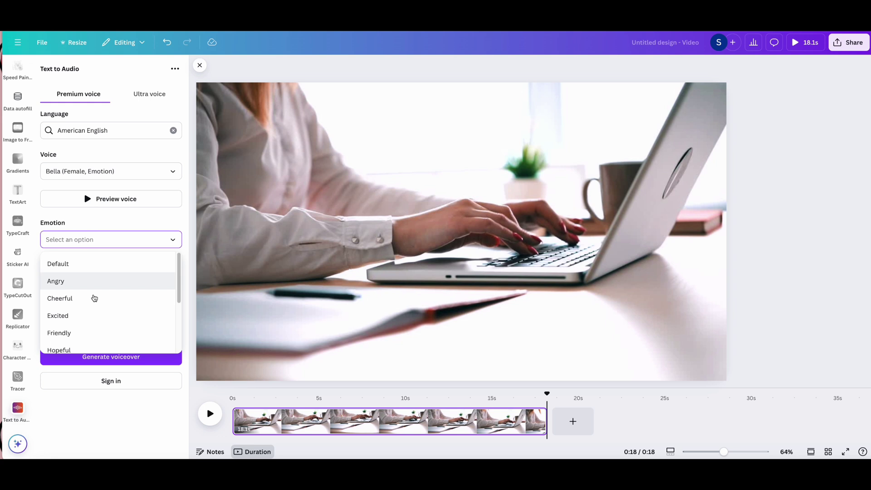
pyautogui.scroll(-1, 85, 300)
pyautogui.scroll(-1, 81, 310)
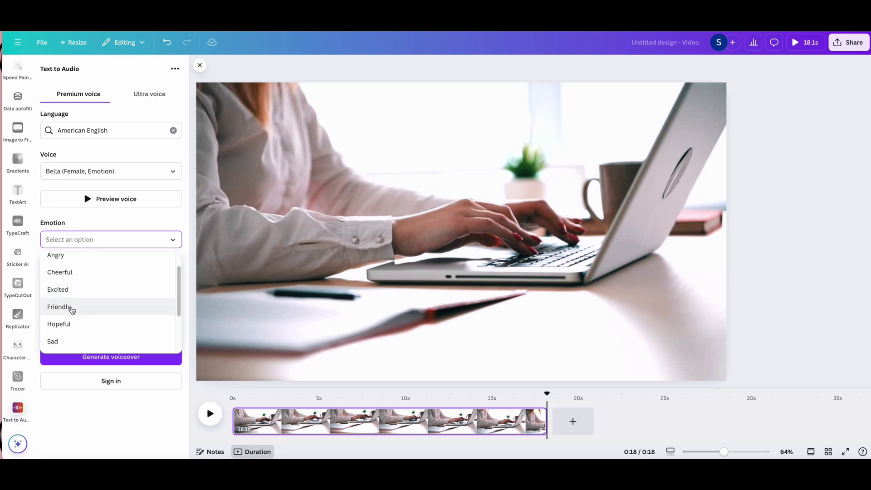
pyautogui.scroll(-2, 71, 310)
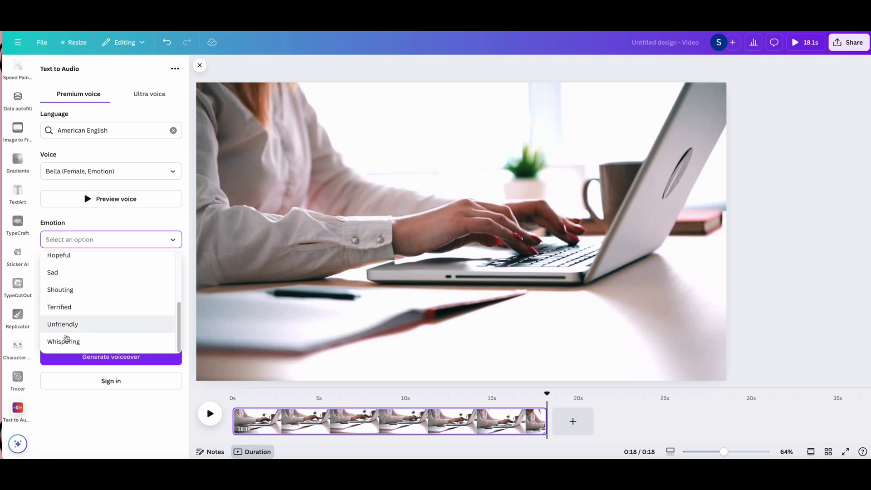
pyautogui.scroll(1, 84, 302)
pyautogui.scroll(1, 86, 301)
pyautogui.scroll(1, 90, 300)
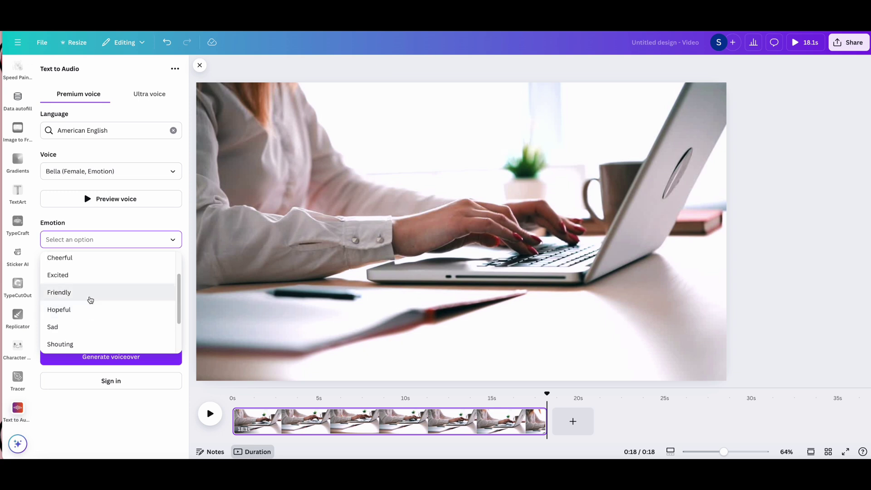
pyautogui.scroll(1, 88, 297)
pyautogui.scroll(1, 88, 296)
# Step: Choose the Cheerful emotion and delete 'good to see you' from the voiceover text
pyautogui.click(87, 289)
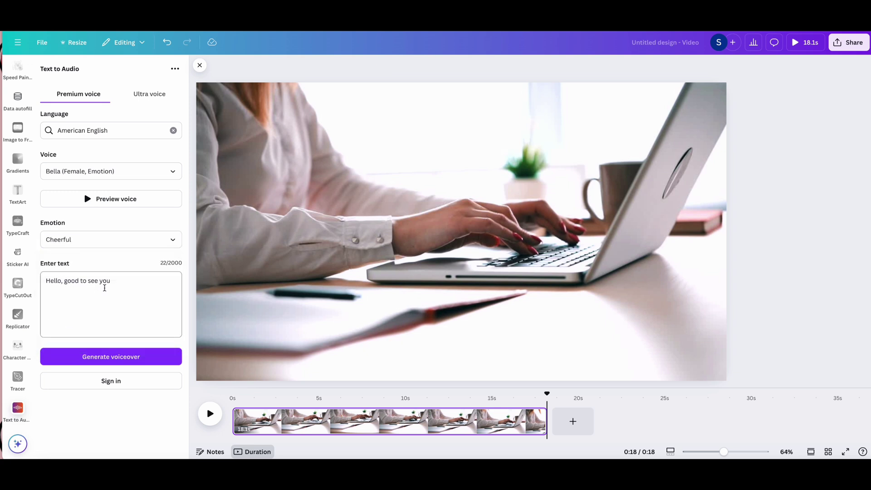
pyautogui.click(137, 280)
pyautogui.moveTo(134, 279); pyautogui.dragTo(68, 280)
pyautogui.press('BackSpace')
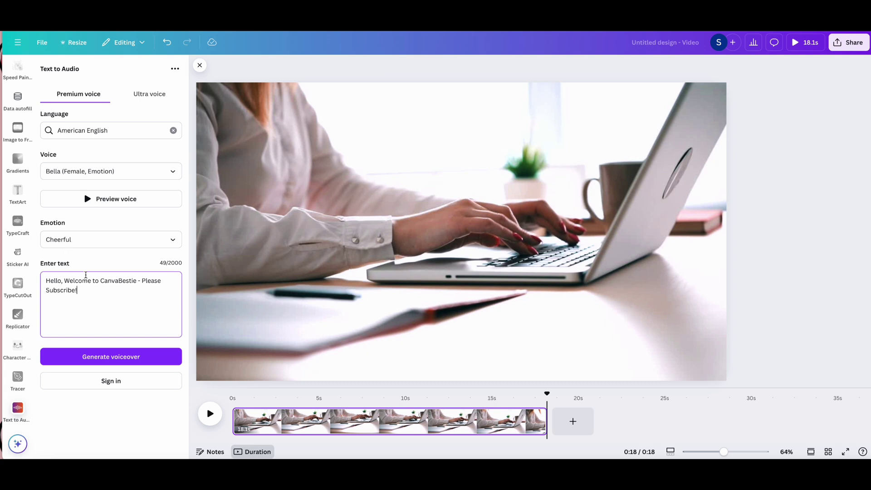
# Step: Connect the account and generate the cheerful Bella voiceover from the new script
pyautogui.click(148, 360)
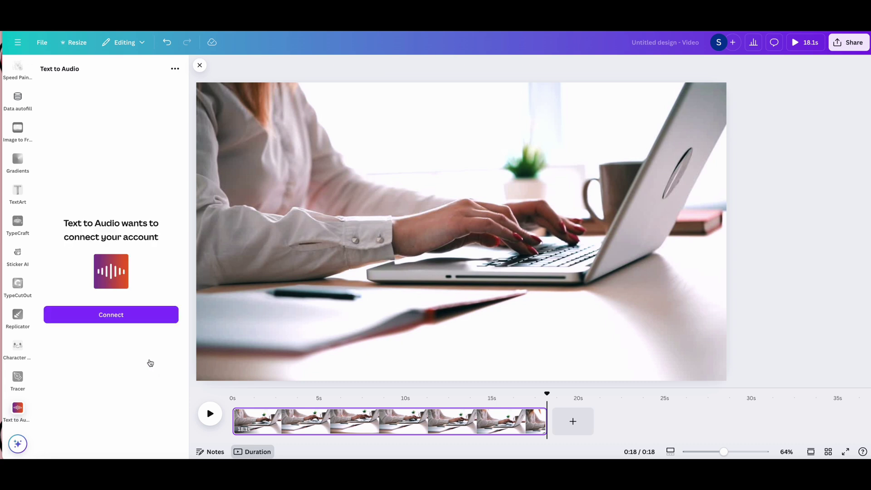
pyautogui.click(110, 315)
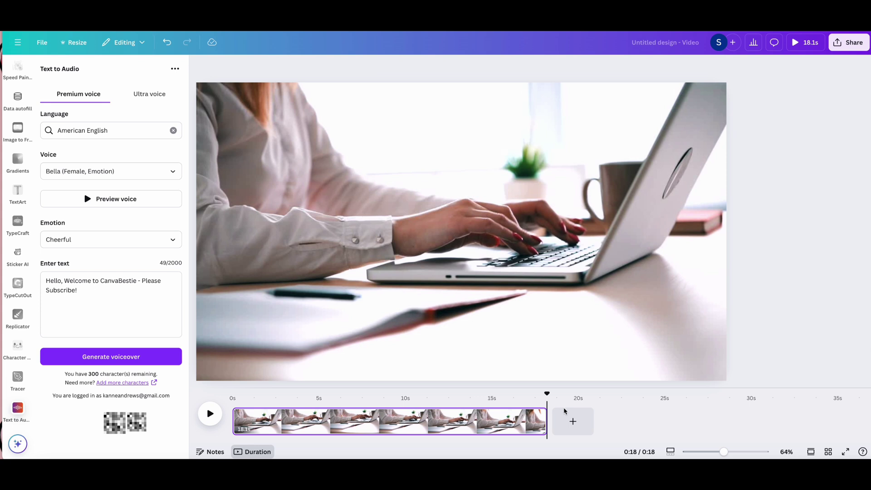
pyautogui.click(129, 316)
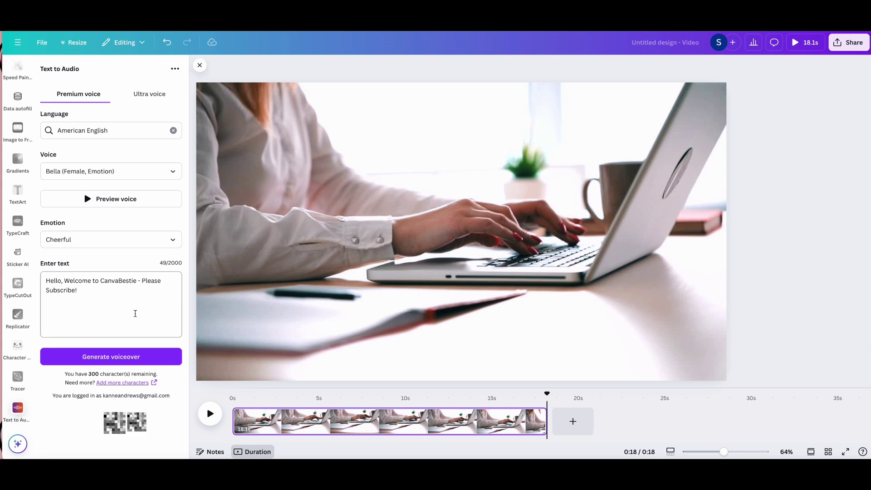
pyautogui.click(128, 354)
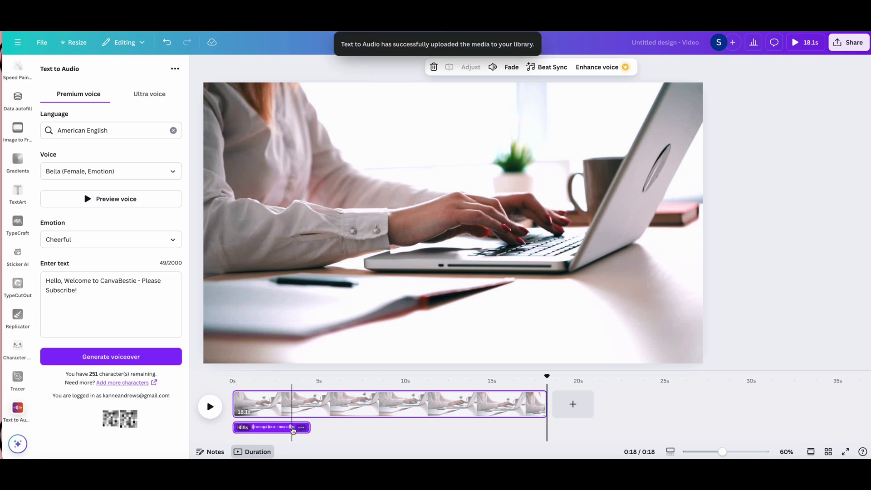
# Step: Close Text to Audio and duplicate the 4.5-second voiceover clip from its options menu
pyautogui.click(285, 401)
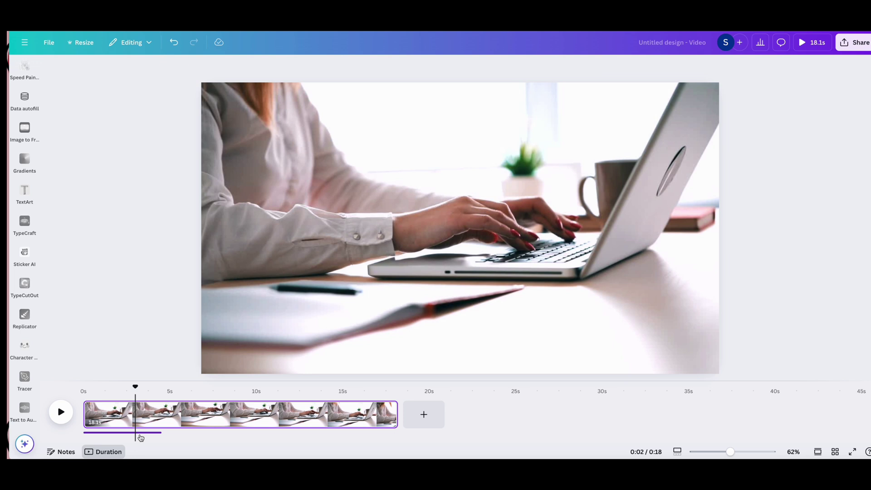
pyautogui.click(140, 433)
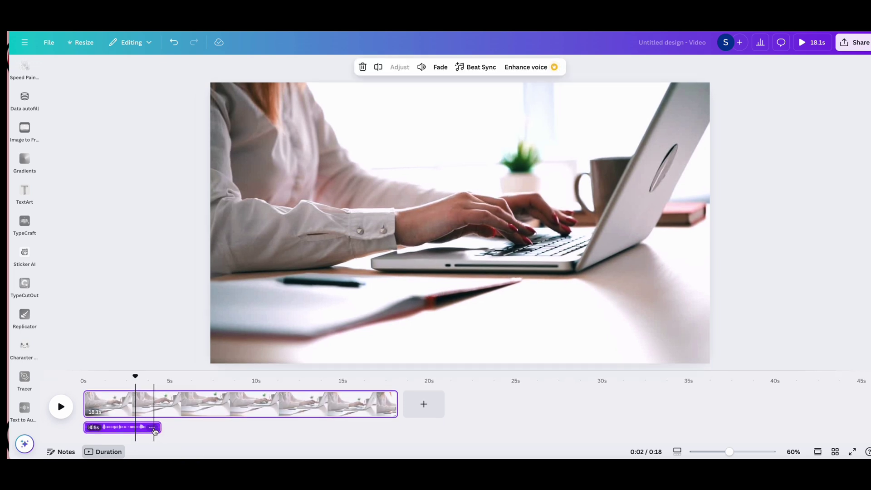
pyautogui.click(152, 428)
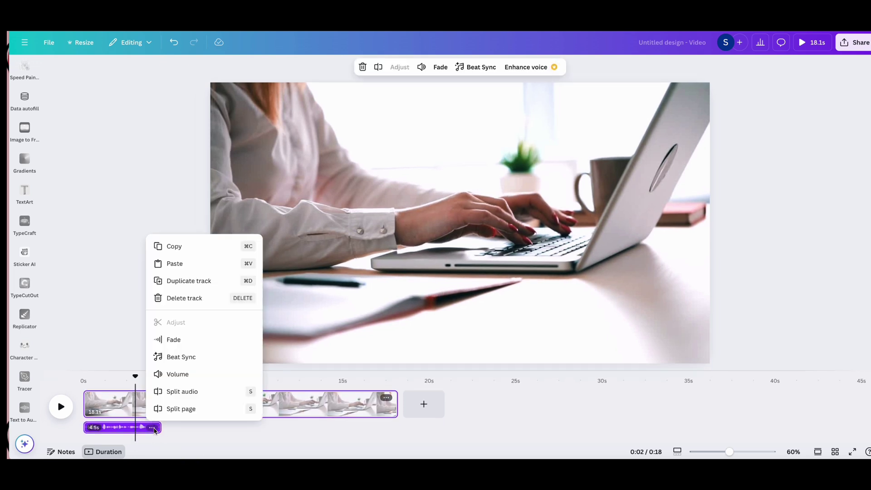
pyautogui.click(196, 282)
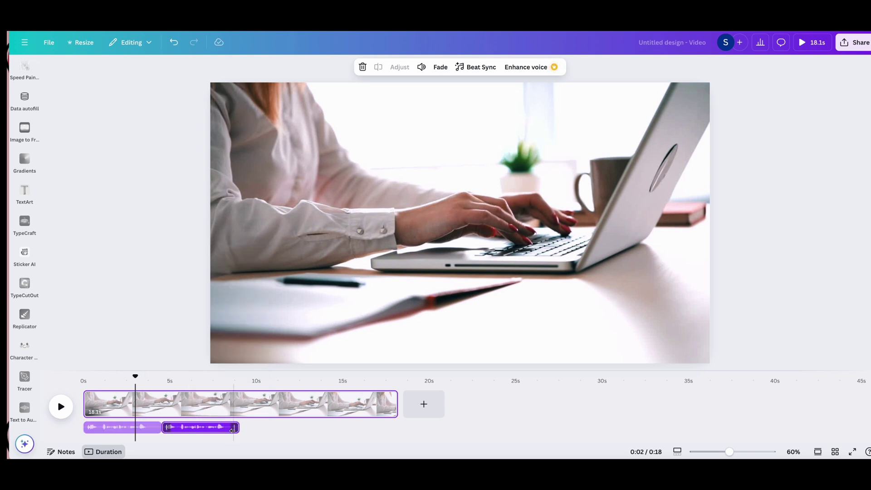
pyautogui.click(229, 428)
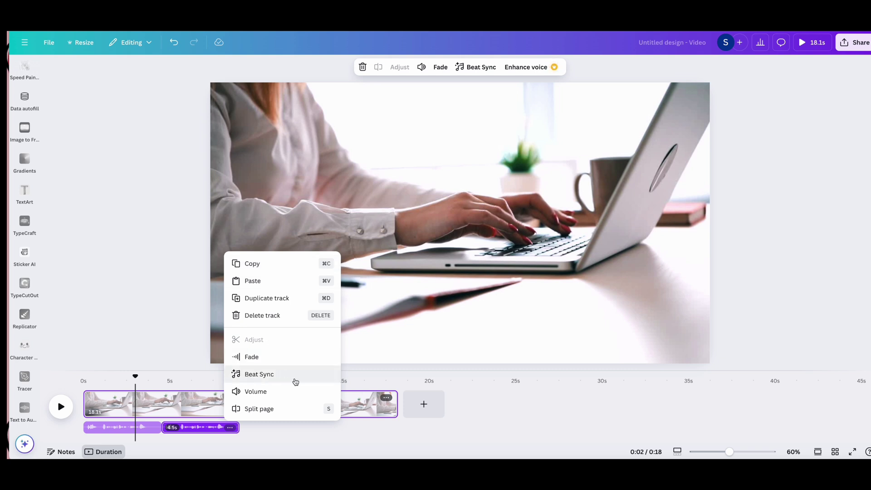
# Step: Give the second voiceover clip a 1.2s fade in and a 1.3s fade out
pyautogui.click(251, 357)
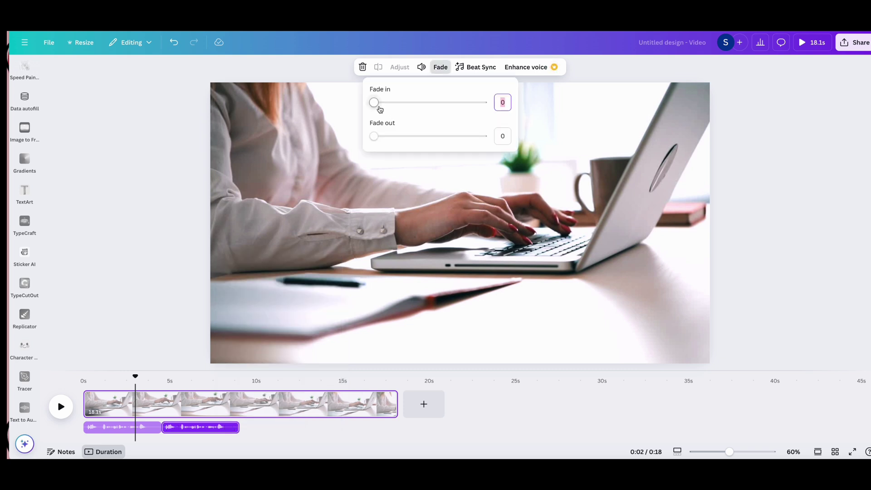
pyautogui.moveTo(379, 107); pyautogui.dragTo(436, 107)
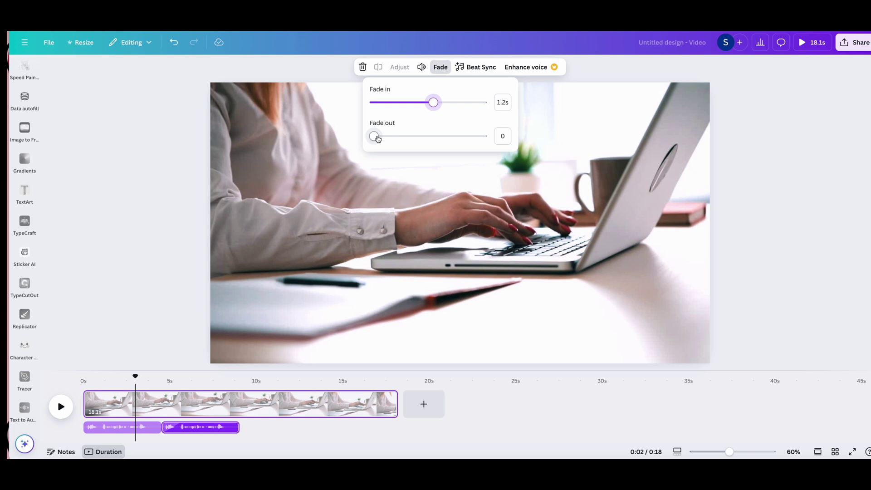
pyautogui.moveTo(378, 139); pyautogui.dragTo(438, 134)
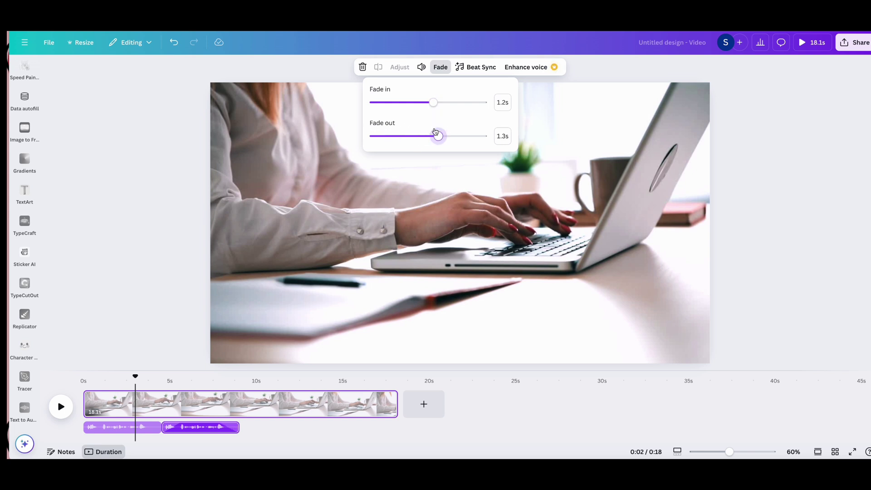
pyautogui.click(217, 427)
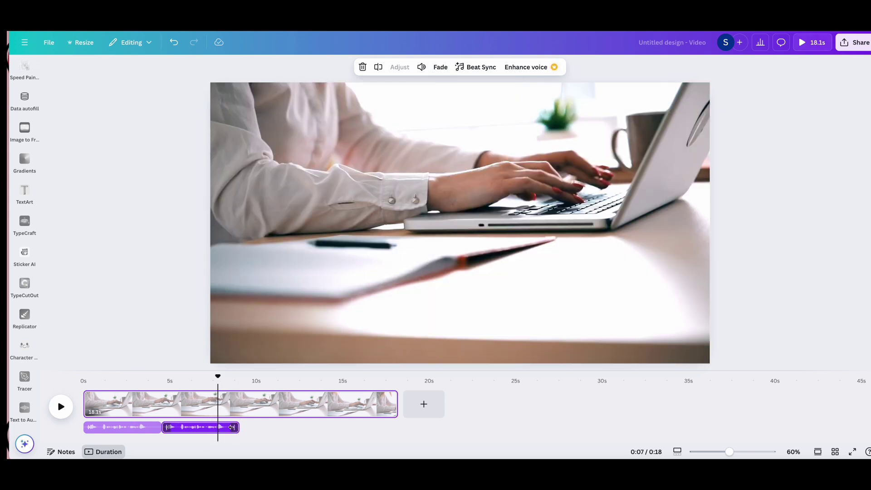
# Step: Split the duplicated voiceover at the playhead, drag the piece to the video's start, and preview
pyautogui.rightClick(227, 427)
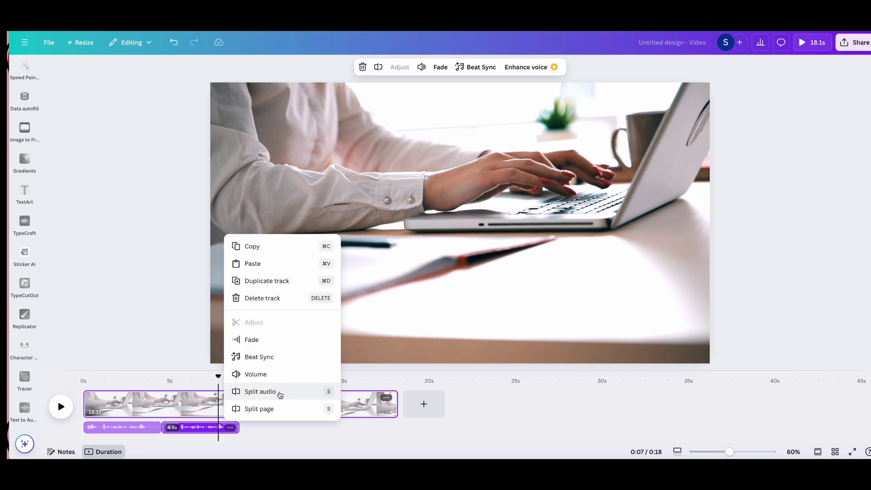
pyautogui.click(260, 392)
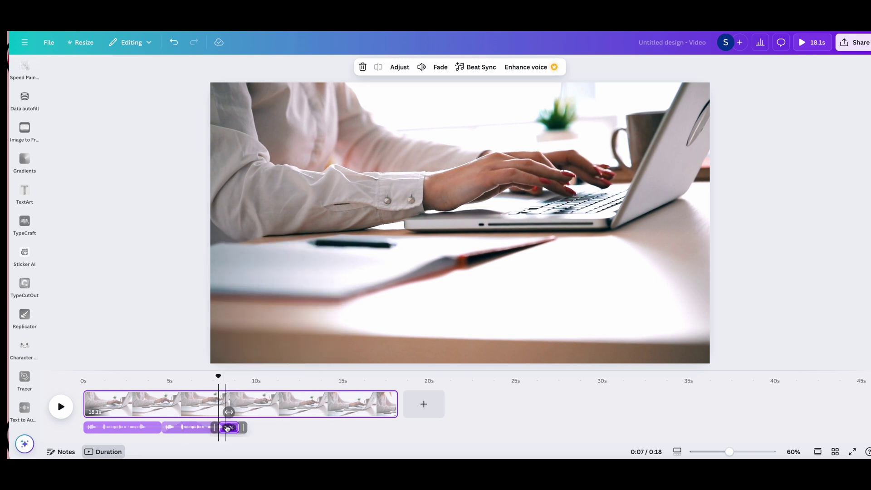
pyautogui.moveTo(232, 428); pyautogui.dragTo(349, 426)
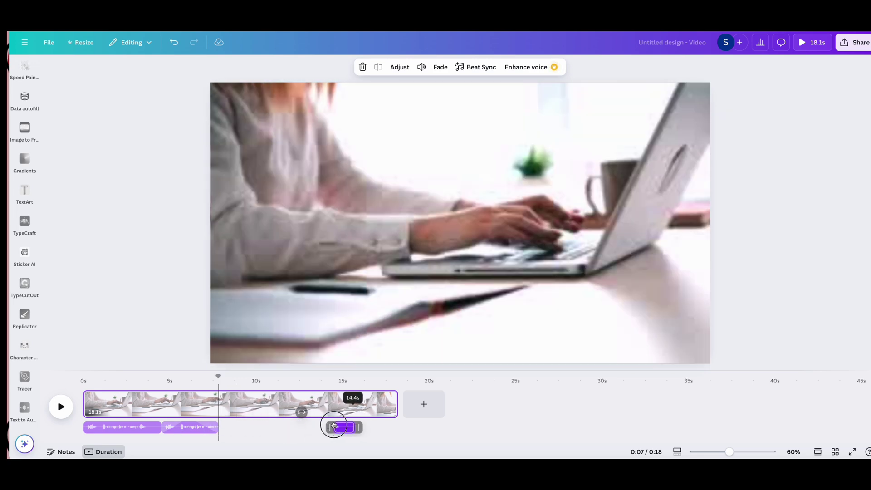
pyautogui.moveTo(341, 427); pyautogui.dragTo(180, 427)
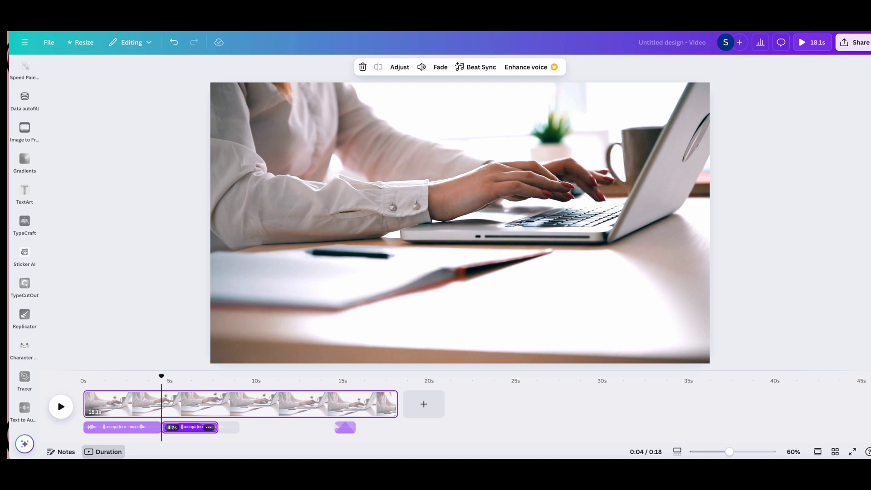
pyautogui.moveTo(191, 427); pyautogui.dragTo(109, 425)
pyautogui.click(55, 407)
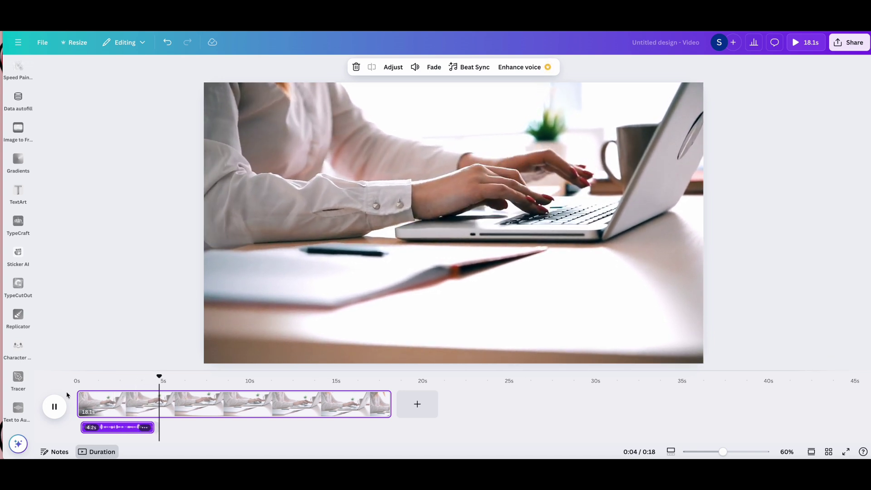
# Step: Stop playback and raise the voiceover clip's volume to about 207
pyautogui.click(126, 405)
pyautogui.click(138, 433)
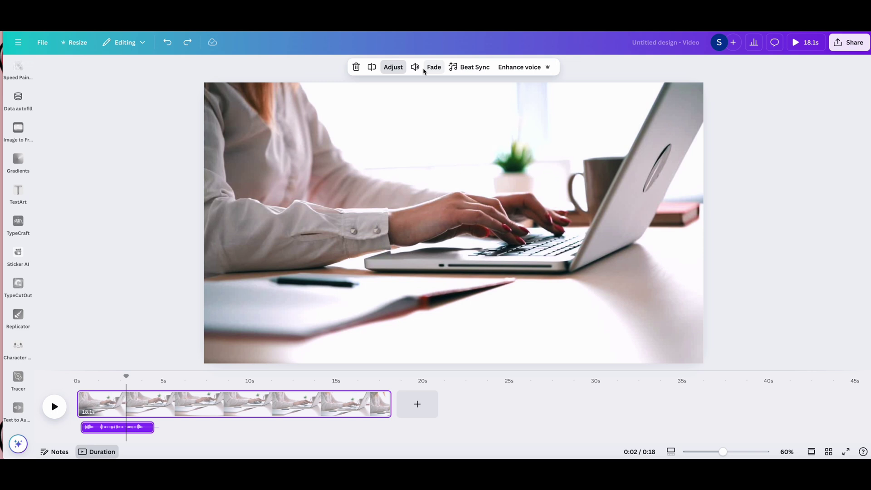
pyautogui.click(415, 67)
pyautogui.moveTo(393, 120)
pyautogui.mouseDown()
pyautogui.moveTo(384, 118)
pyautogui.moveTo(405, 117)
pyautogui.mouseUp()
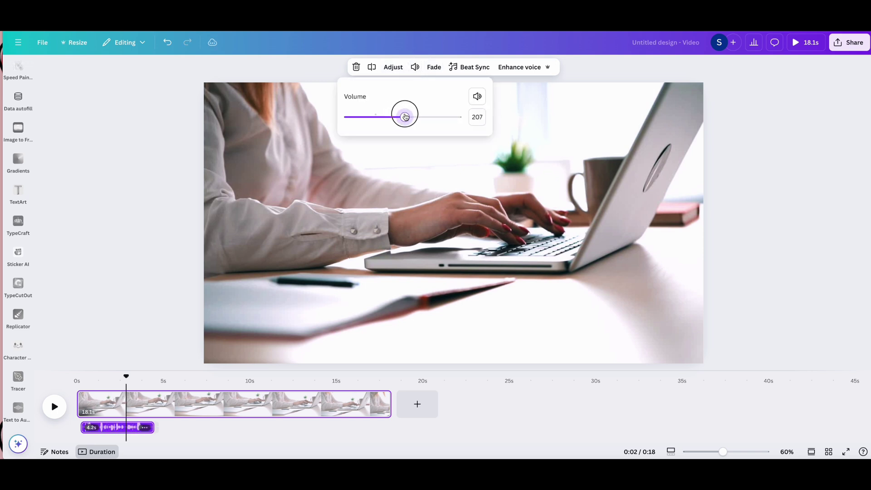
# Step: Apply Enhance voice to the voiceover and replay the video from the start
pyautogui.click(521, 67)
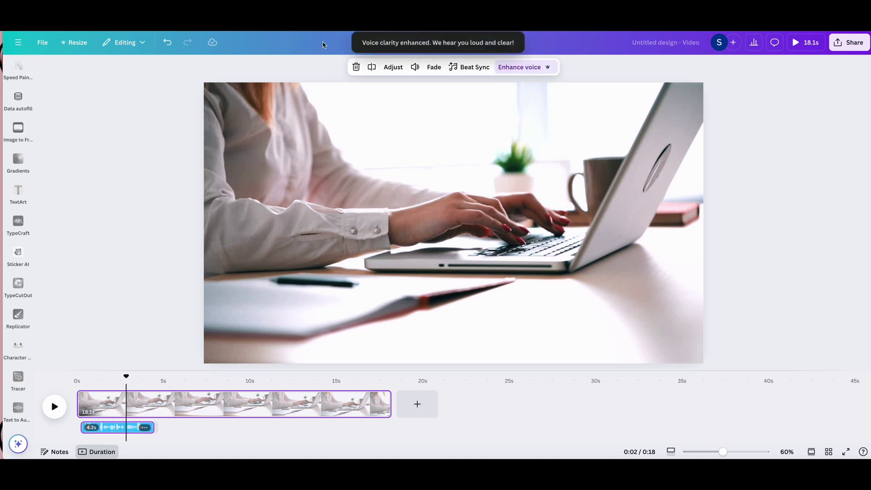
pyautogui.moveTo(126, 381); pyautogui.dragTo(80, 381)
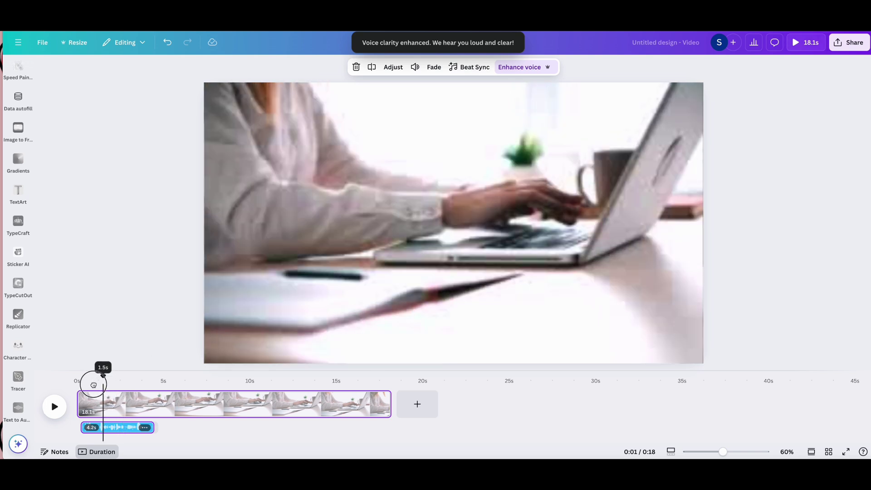
pyautogui.click(54, 409)
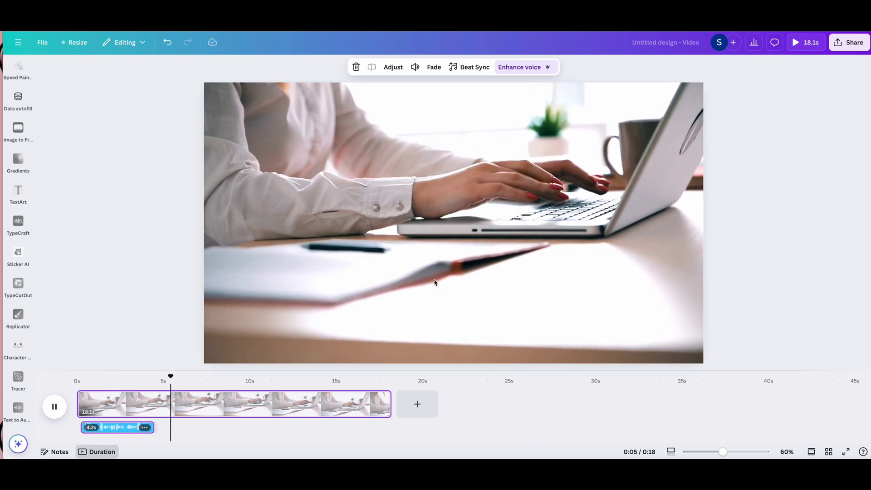
pyautogui.press('space')
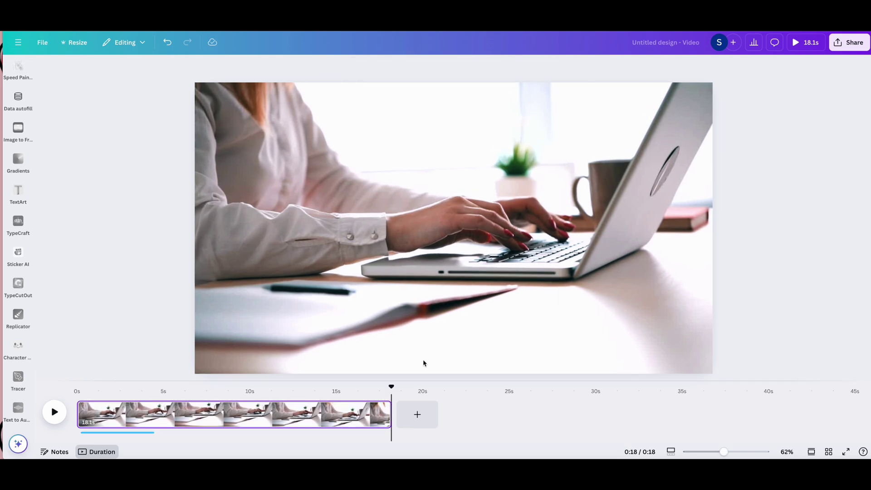
# Step: Download the design as an MP4 video at 1080p quality from the Share menu
pyautogui.click(844, 48)
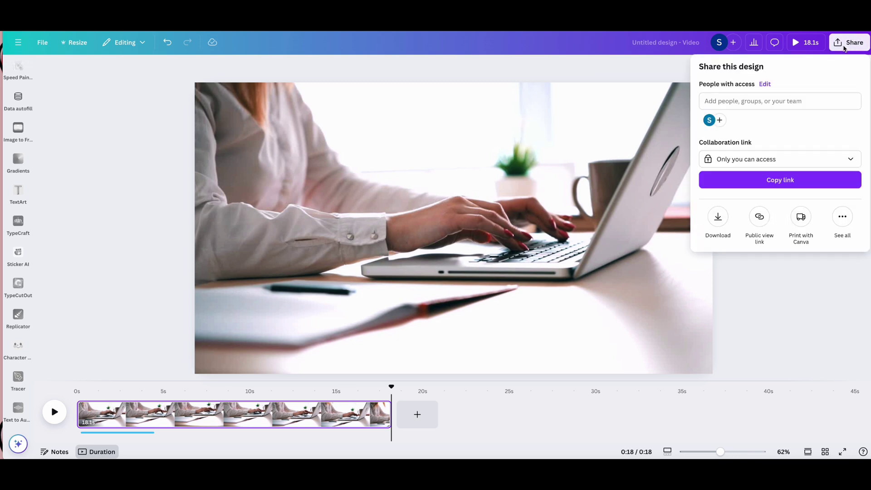
pyautogui.click(717, 217)
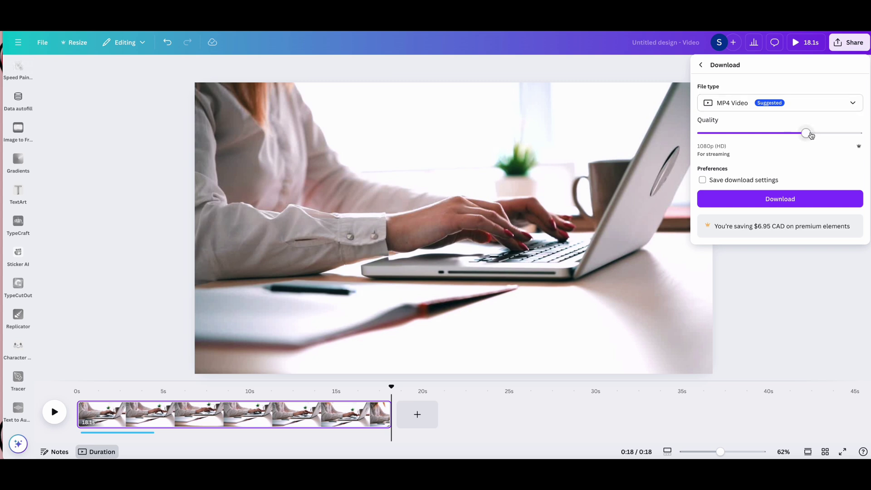
pyautogui.moveTo(810, 130); pyautogui.dragTo(819, 133)
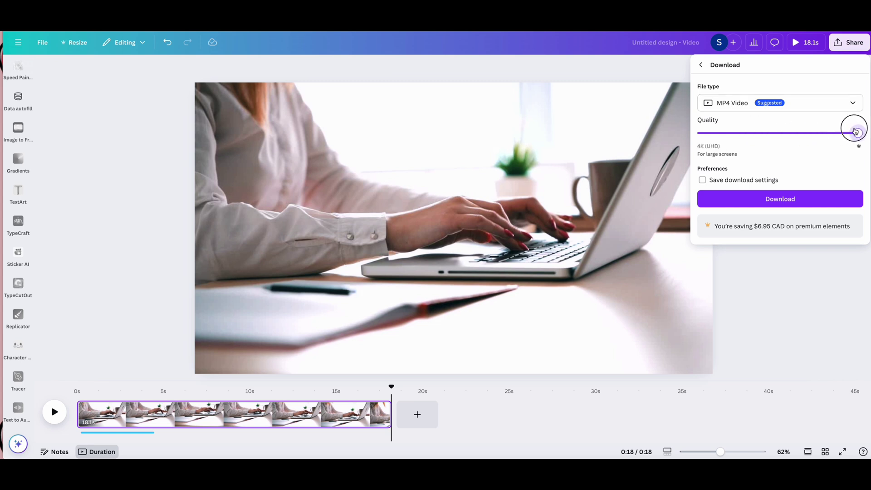
pyautogui.moveTo(819, 132)
pyautogui.mouseDown()
pyautogui.moveTo(803, 129)
pyautogui.moveTo(857, 146)
pyautogui.moveTo(806, 134)
pyautogui.mouseUp()
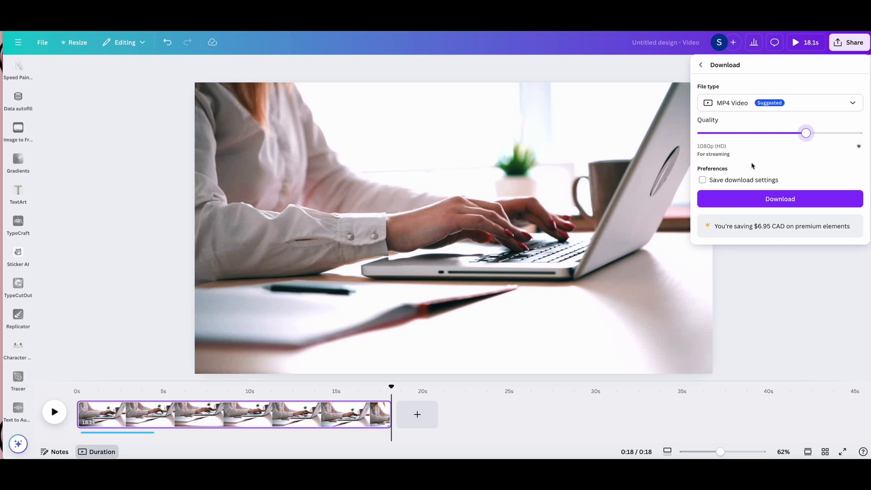
pyautogui.click(796, 197)
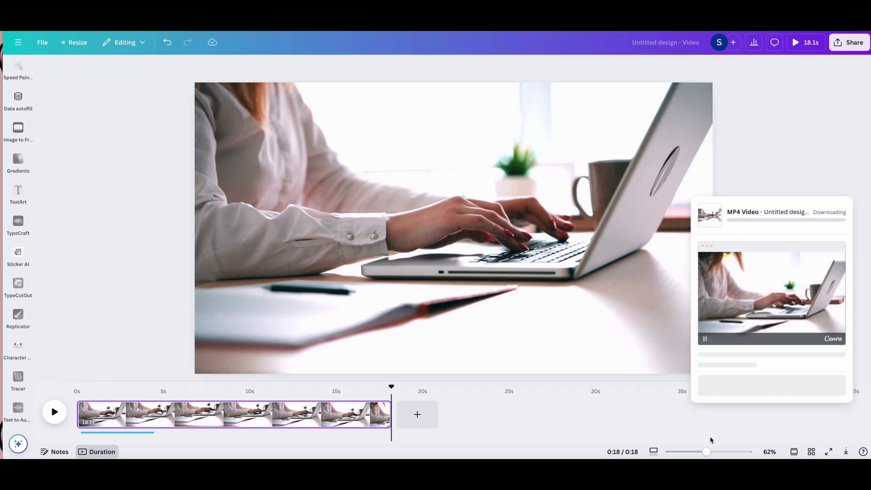